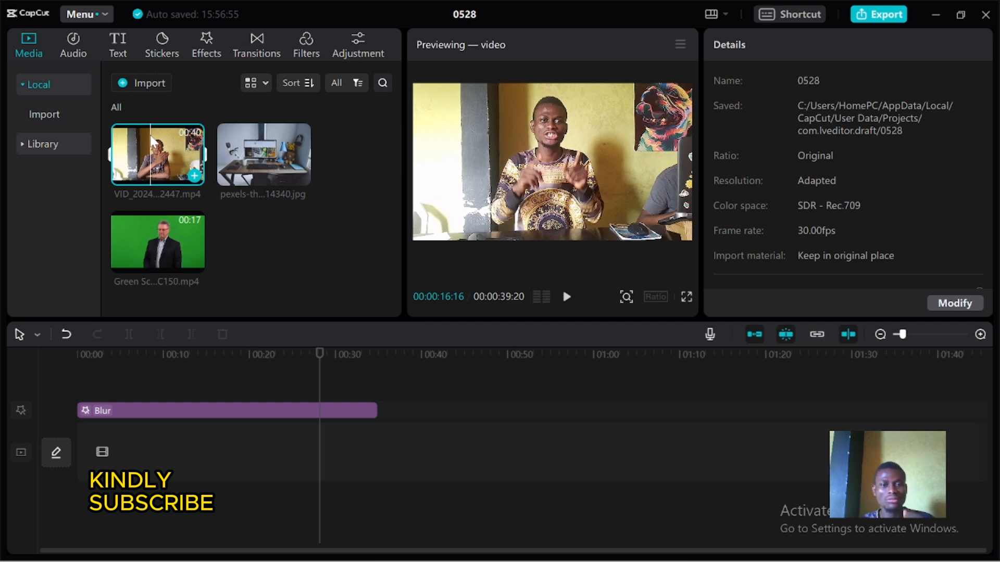
# Place the desk photo on the main track stretched to 00:01:31:04, and delete the old Blur effect clip above it
pyautogui.moveTo(266, 170); pyautogui.dragTo(138, 432)
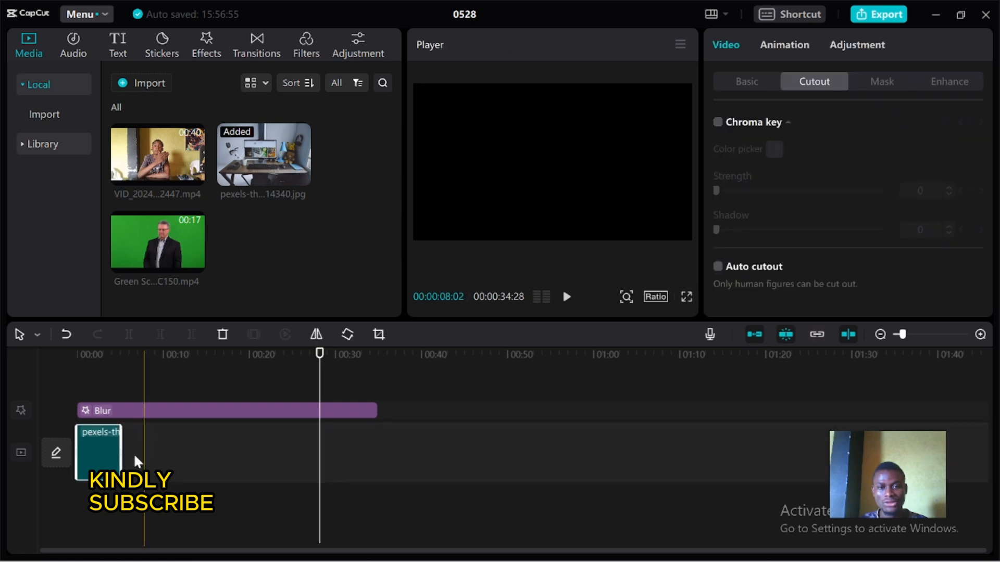
pyautogui.moveTo(331, 426); pyautogui.dragTo(862, 449)
pyautogui.click(305, 411)
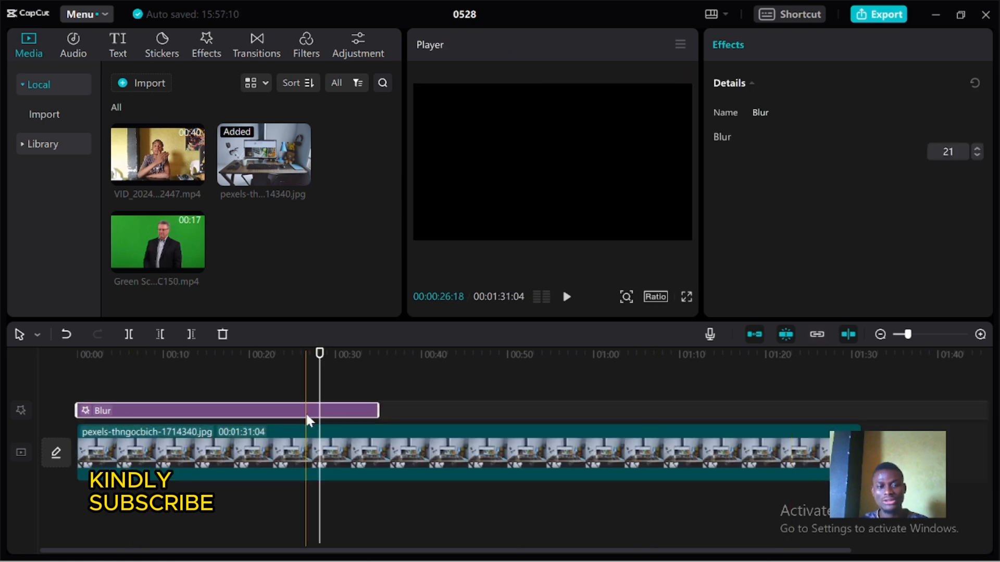
pyautogui.press('Delete')
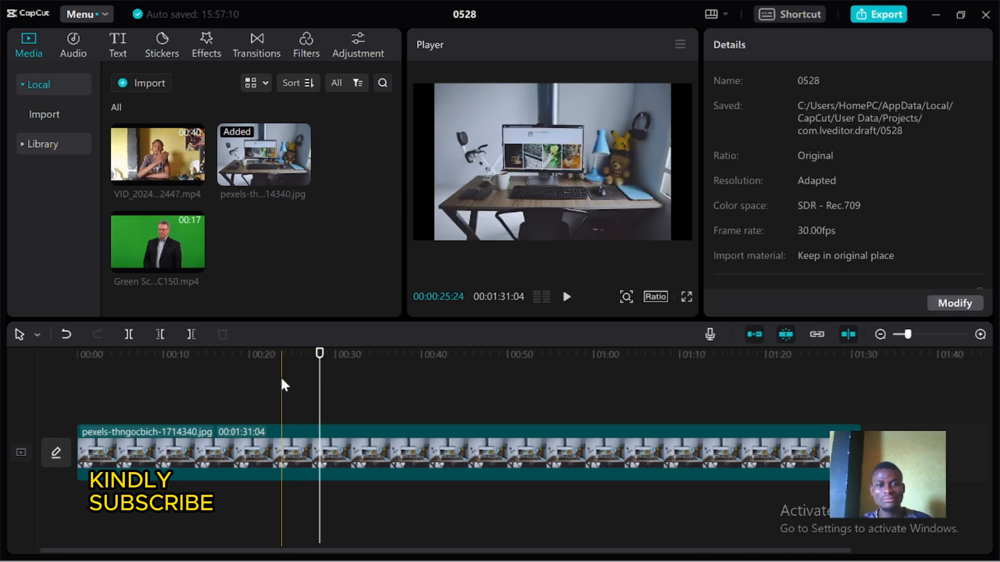
# Scale the desk photo up to 119% so it fills the frame
pyautogui.click(517, 225)
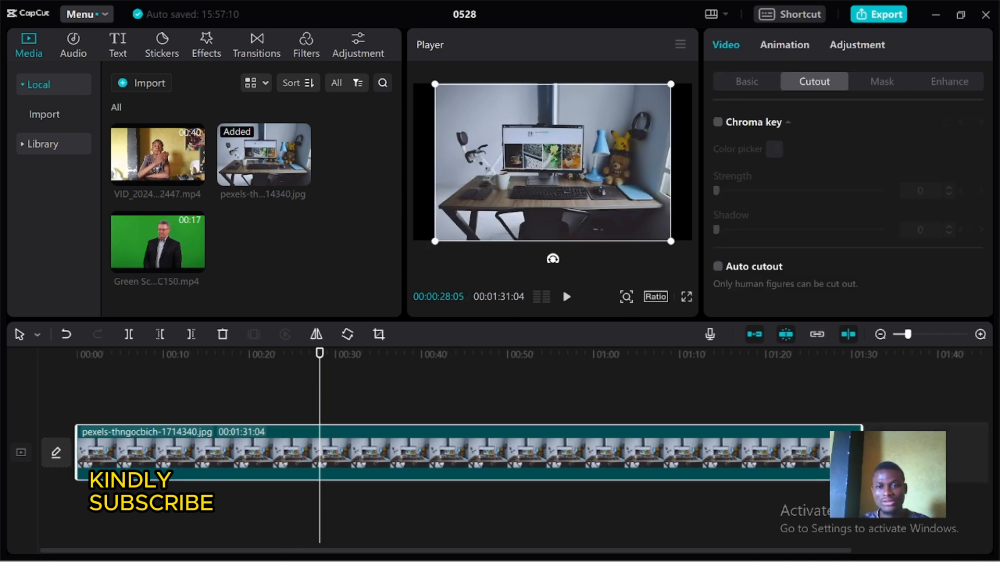
pyautogui.click(744, 83)
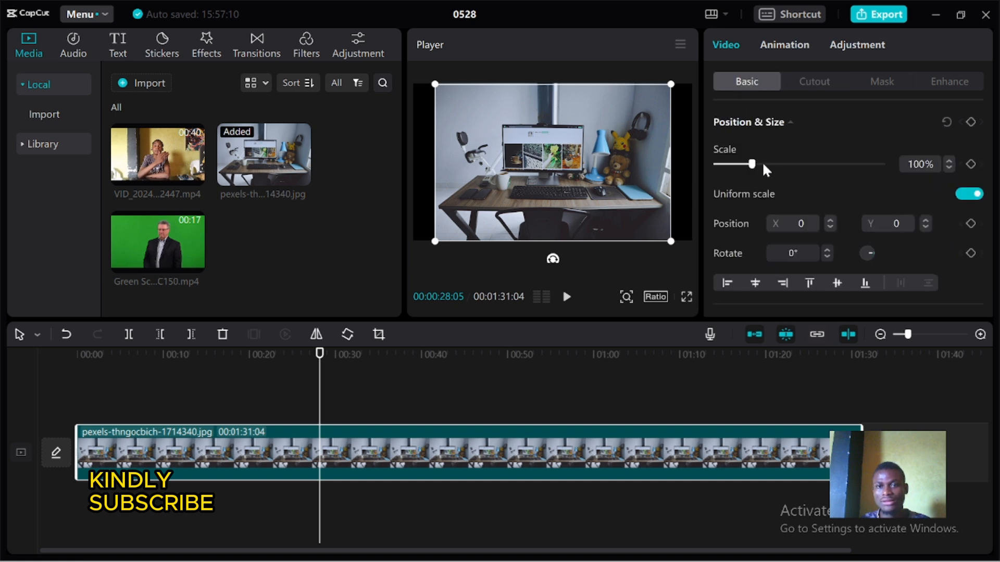
pyautogui.moveTo(752, 164)
pyautogui.mouseDown()
pyautogui.moveTo(772, 164)
pyautogui.moveTo(754, 165)
pyautogui.mouseUp()
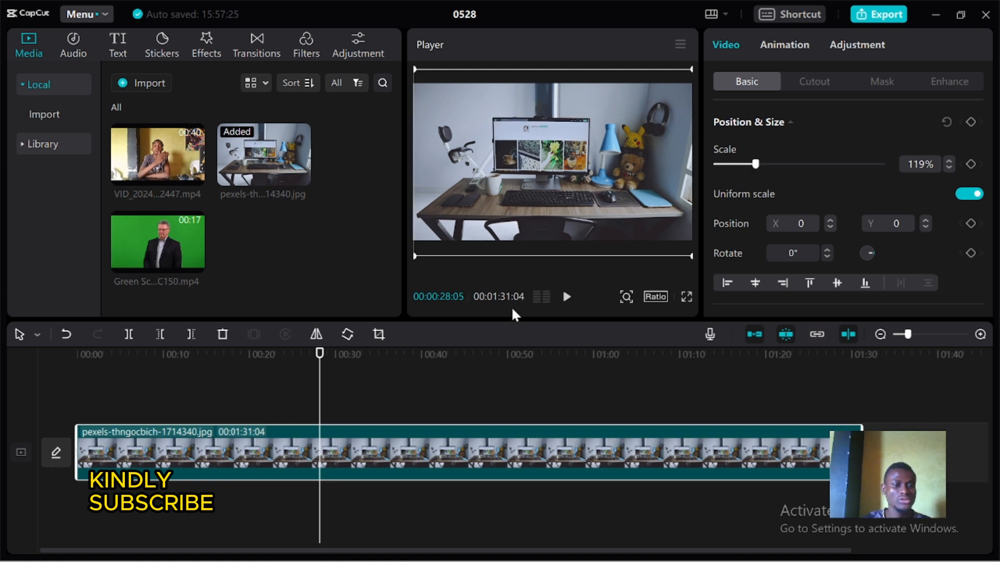
# Add the 40-second talking-head video on a new track above the desk photo
pyautogui.click(485, 360)
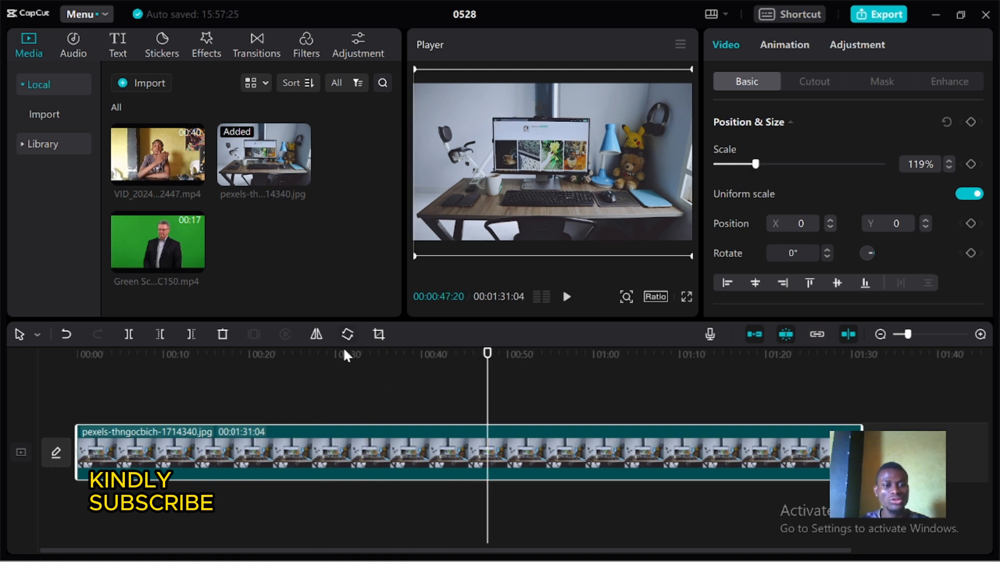
pyautogui.moveTo(341, 354); pyautogui.dragTo(96, 369)
pyautogui.click(80, 354)
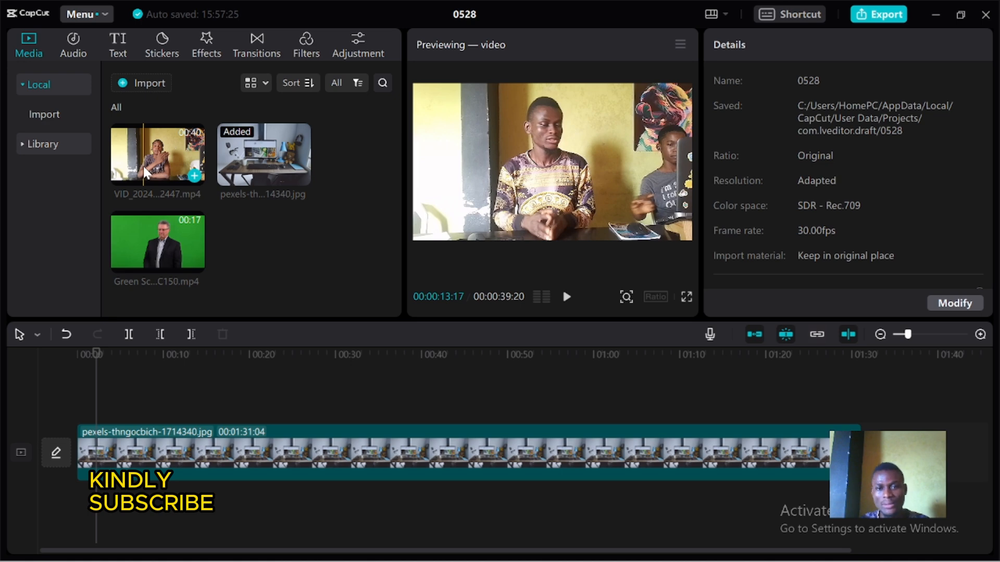
pyautogui.moveTo(143, 166); pyautogui.dragTo(117, 399)
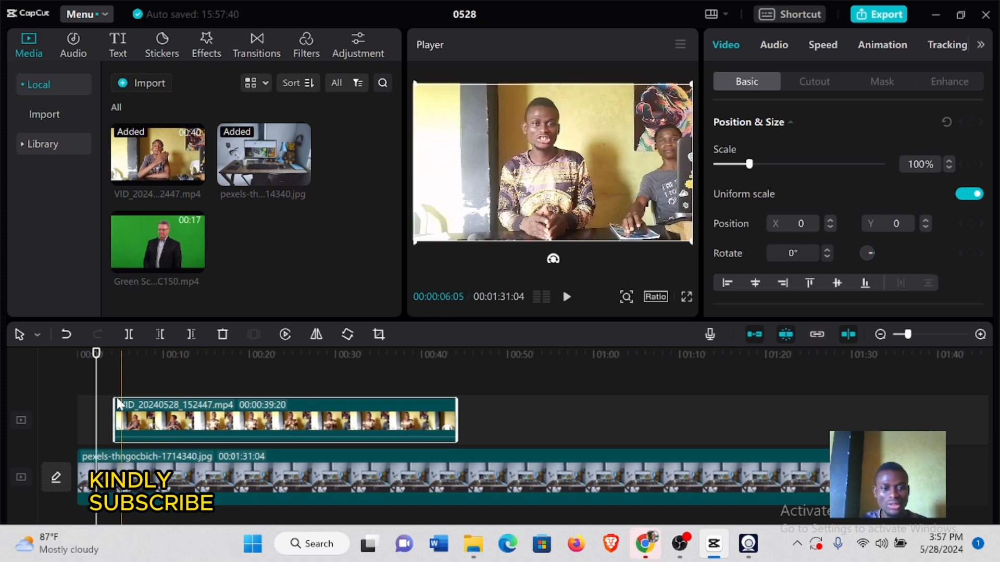
# Trim both ends of the talking-head clip to 00:00:22:06 at the timeline start, and shorten the desk photo to the same length
pyautogui.moveTo(155, 362); pyautogui.dragTo(193, 368)
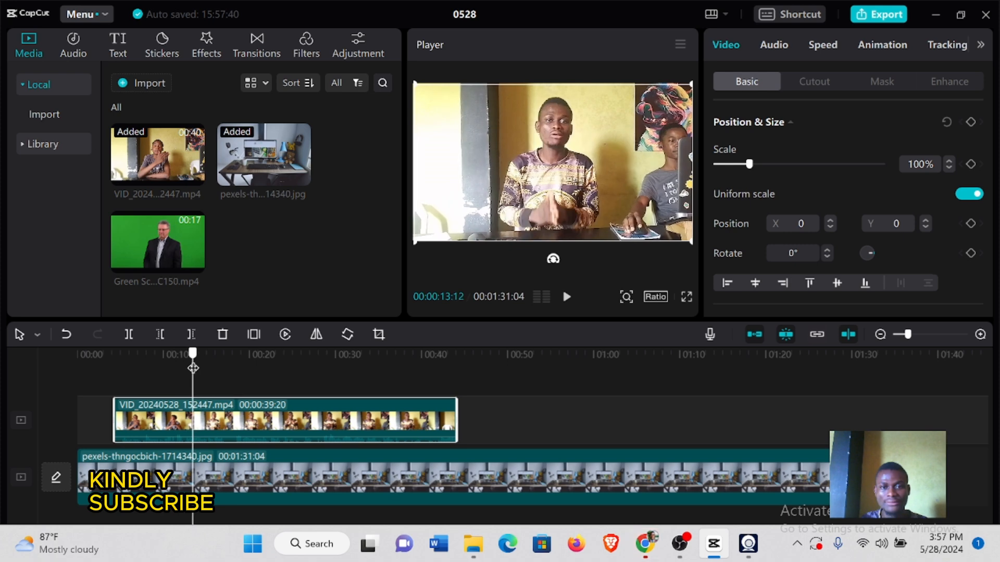
pyautogui.moveTo(115, 419); pyautogui.dragTo(190, 415)
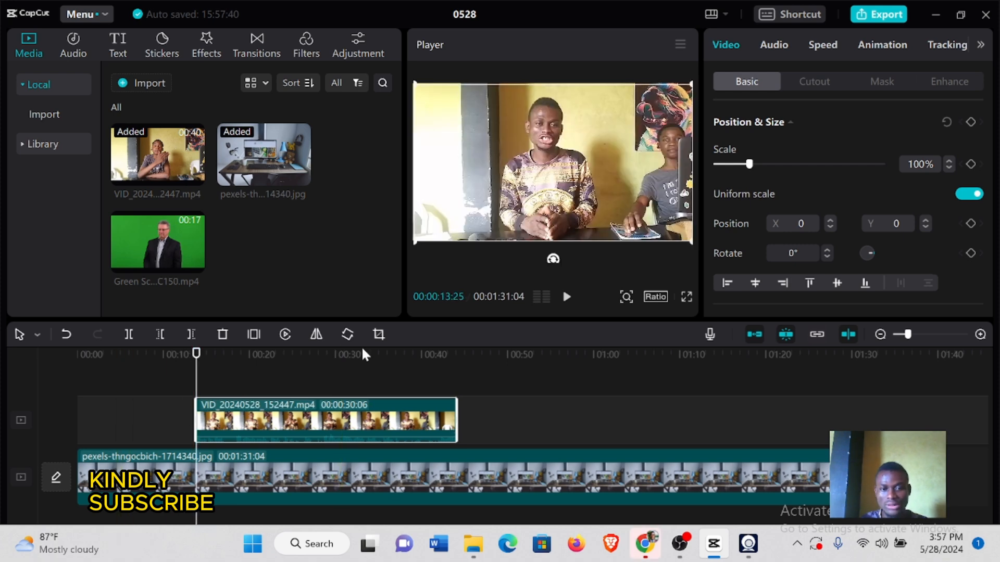
pyautogui.click(415, 359)
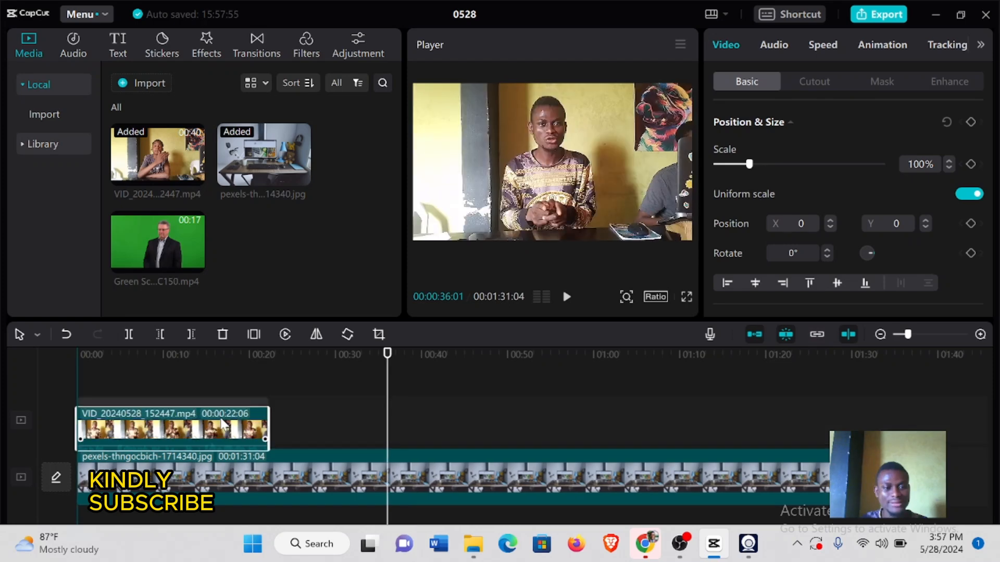
pyautogui.click(224, 424)
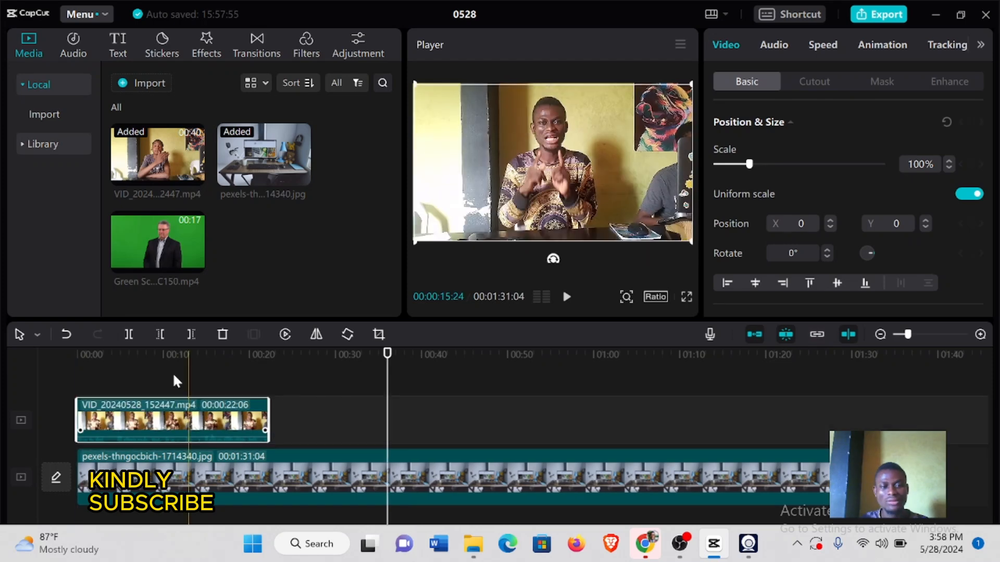
pyautogui.click(160, 377)
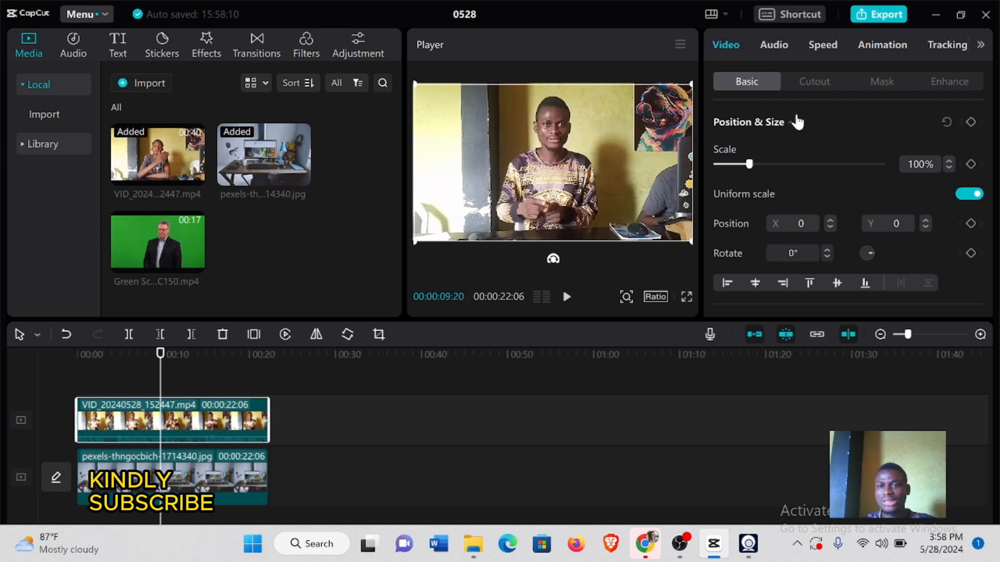
# Remove the background of the talking-head clip with Auto cutout
pyautogui.click(808, 84)
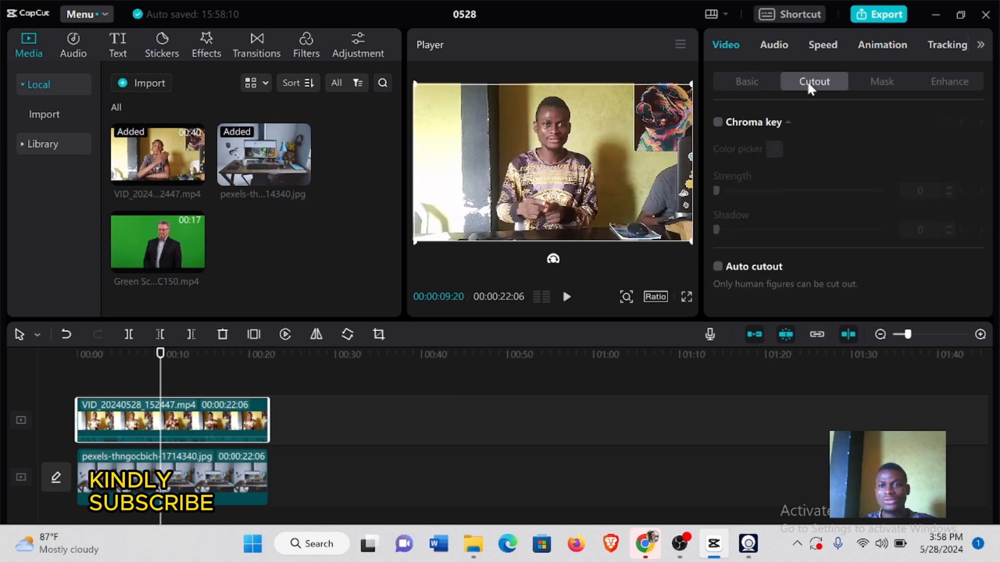
pyautogui.click(718, 268)
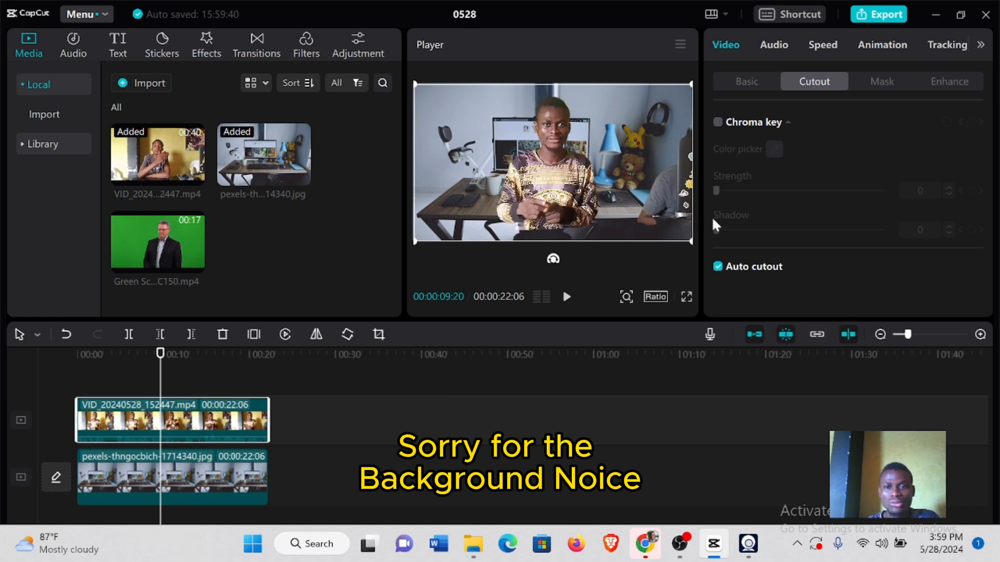
# Scale the cut-out speaker to 122% and move the clip down to Y -235
pyautogui.click(739, 82)
pyautogui.click(755, 162)
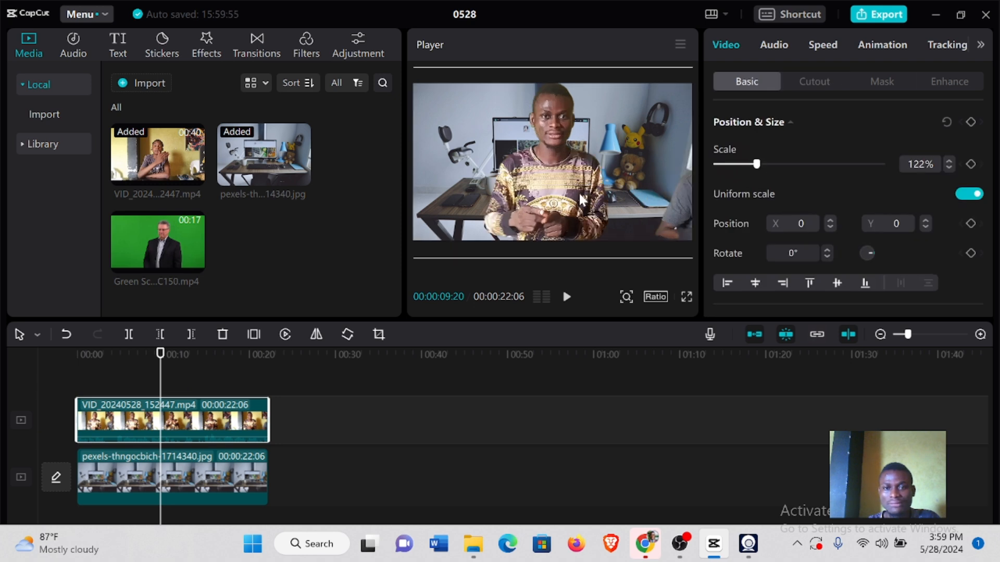
pyautogui.moveTo(579, 191)
pyautogui.mouseDown()
pyautogui.moveTo(580, 215)
pyautogui.moveTo(580, 204)
pyautogui.mouseUp()
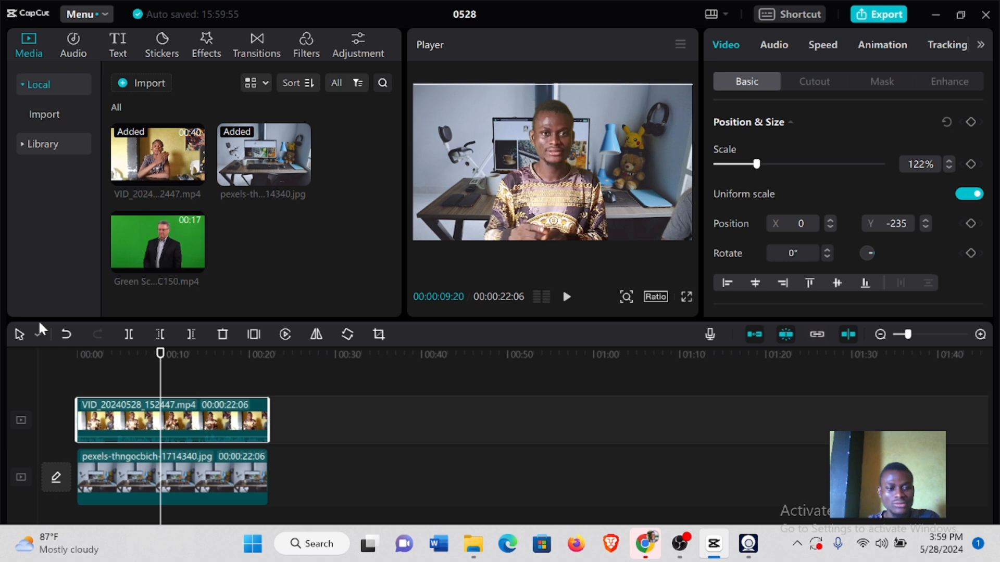
# Apply the Blur lens video effect to the desk photo clip
pyautogui.click(175, 364)
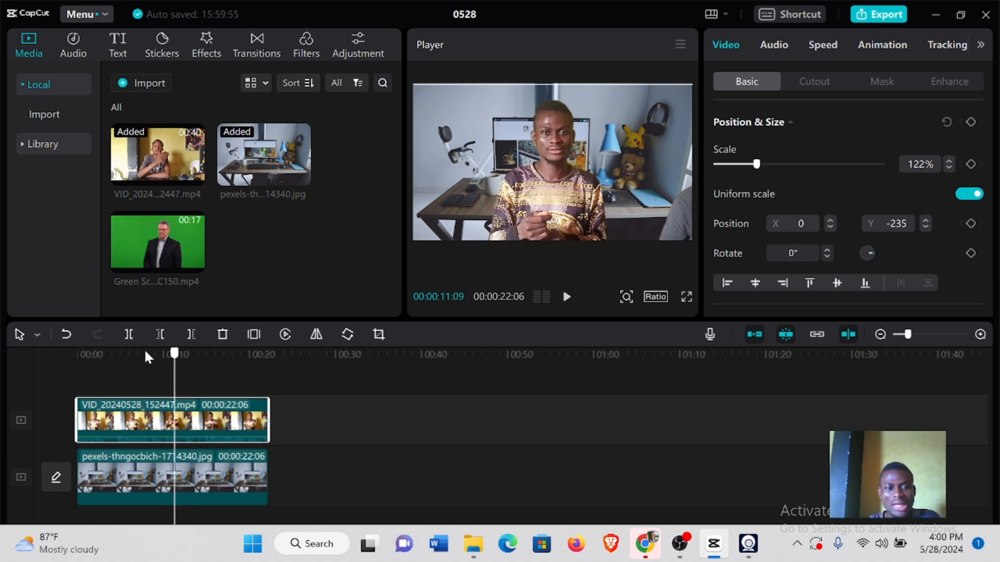
pyautogui.click(165, 356)
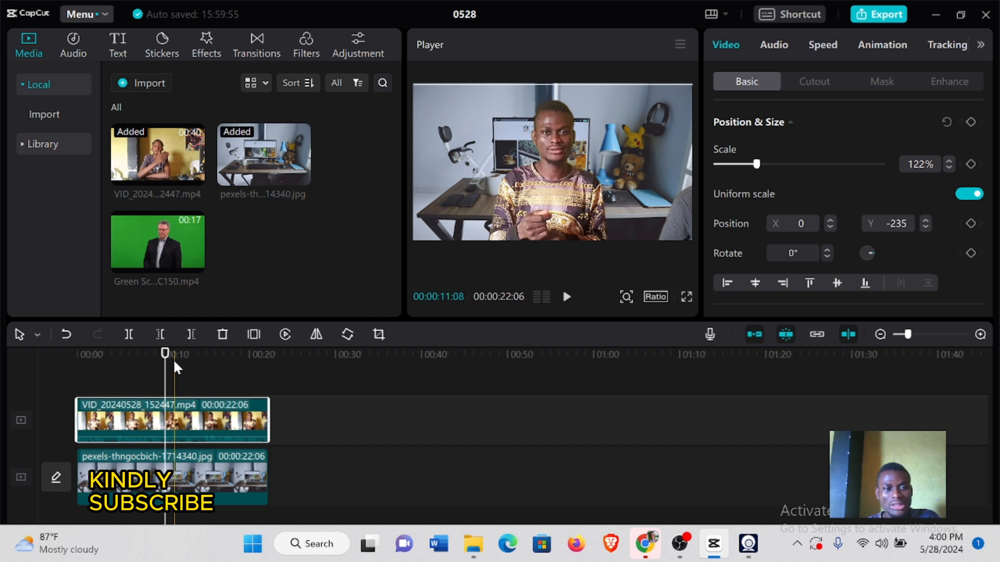
pyautogui.click(227, 466)
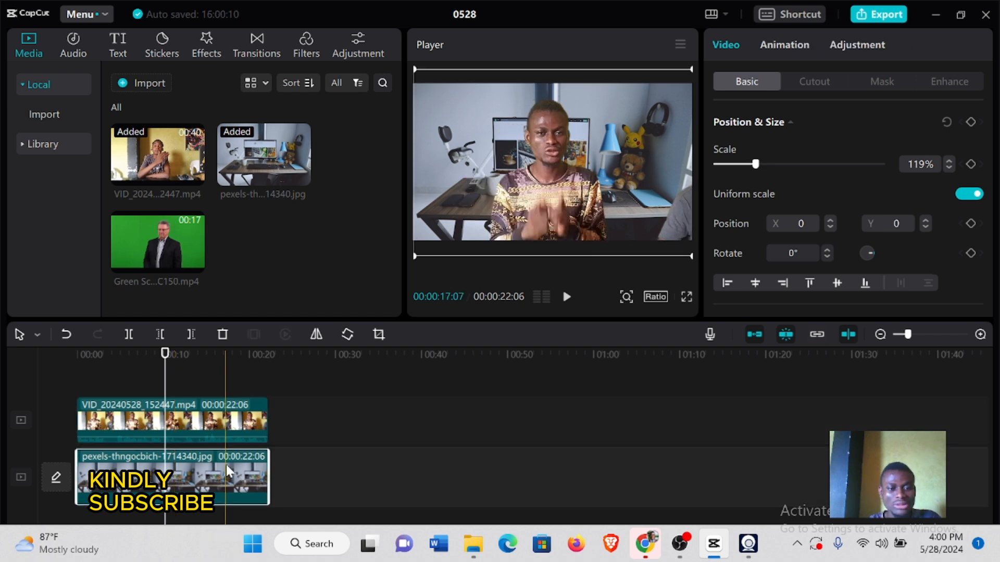
pyautogui.click(197, 45)
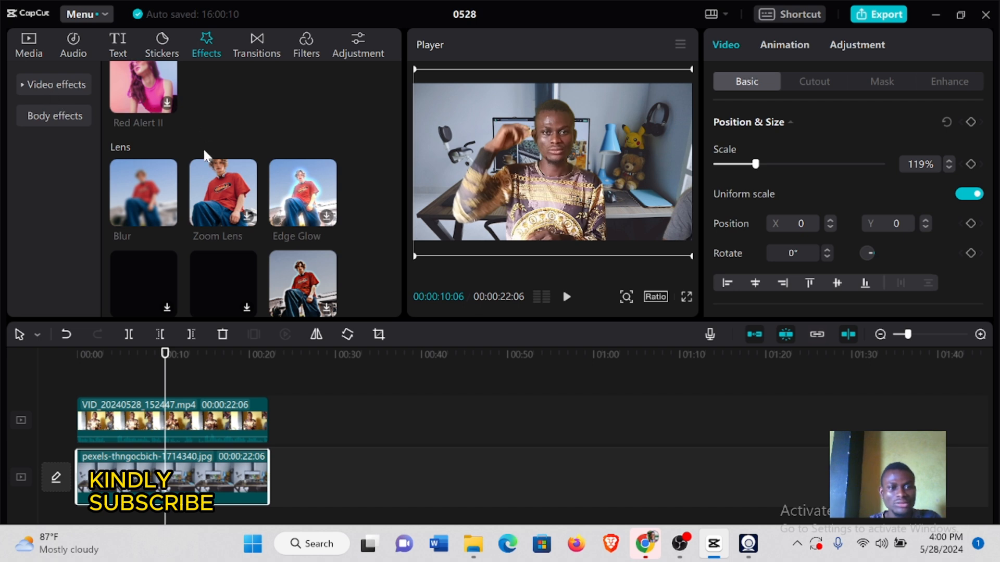
pyautogui.scroll(-1, 205, 158)
pyautogui.scroll(1, 204, 161)
pyautogui.moveTo(133, 186); pyautogui.dragTo(115, 465)
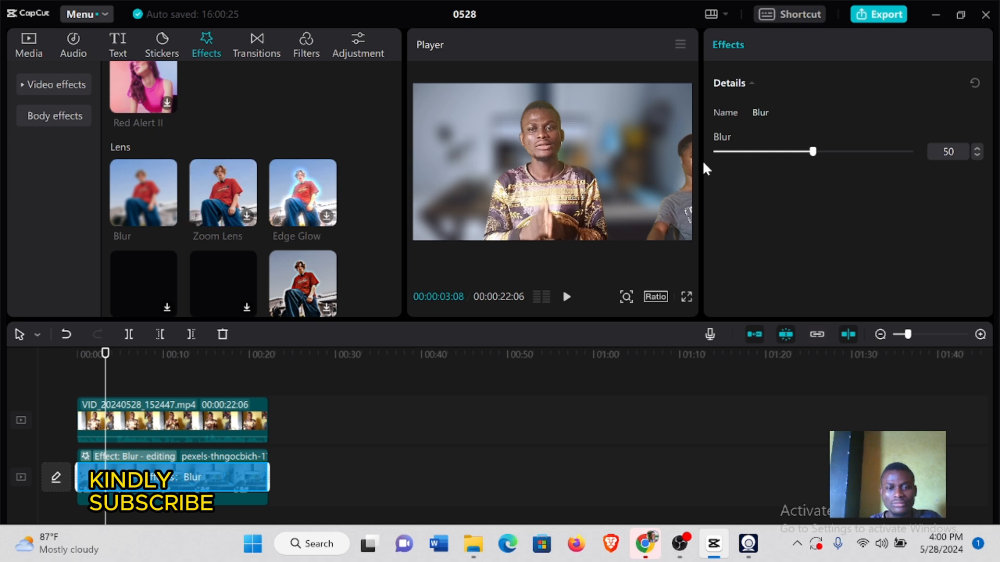
# Set the background Blur effect's strength to 16
pyautogui.click(777, 152)
pyautogui.moveTo(773, 154); pyautogui.dragTo(744, 154)
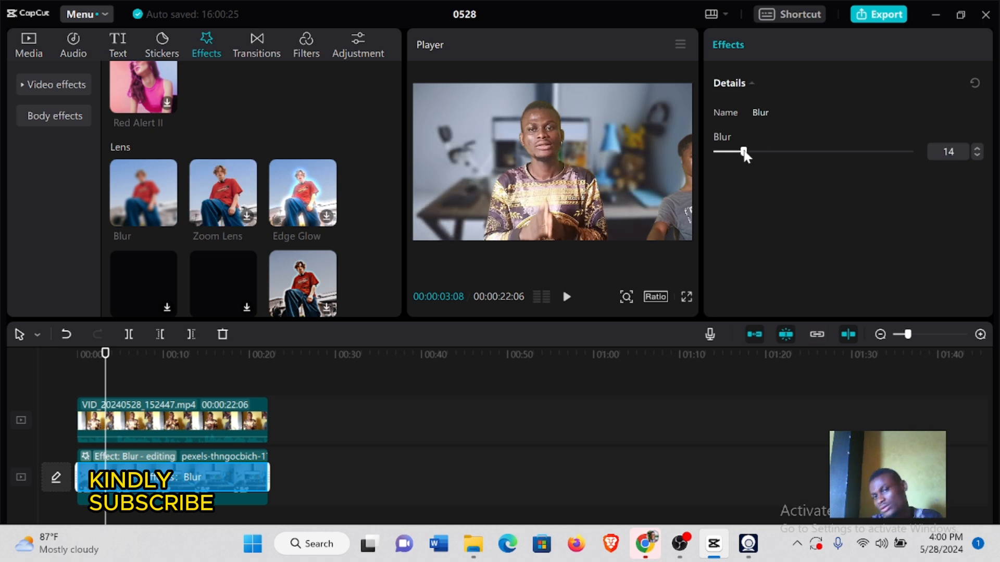
pyautogui.click(735, 152)
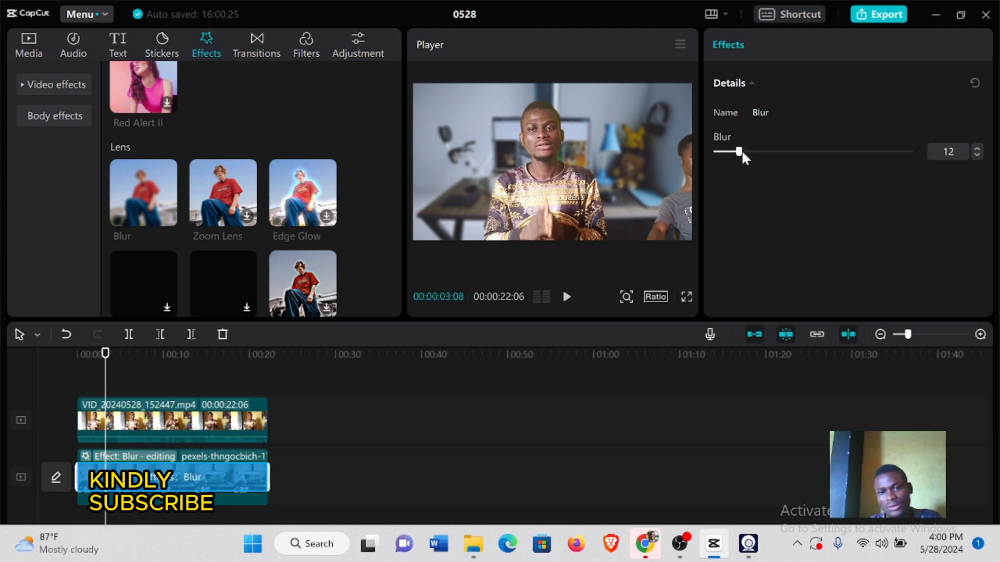
pyautogui.moveTo(739, 152); pyautogui.dragTo(747, 152)
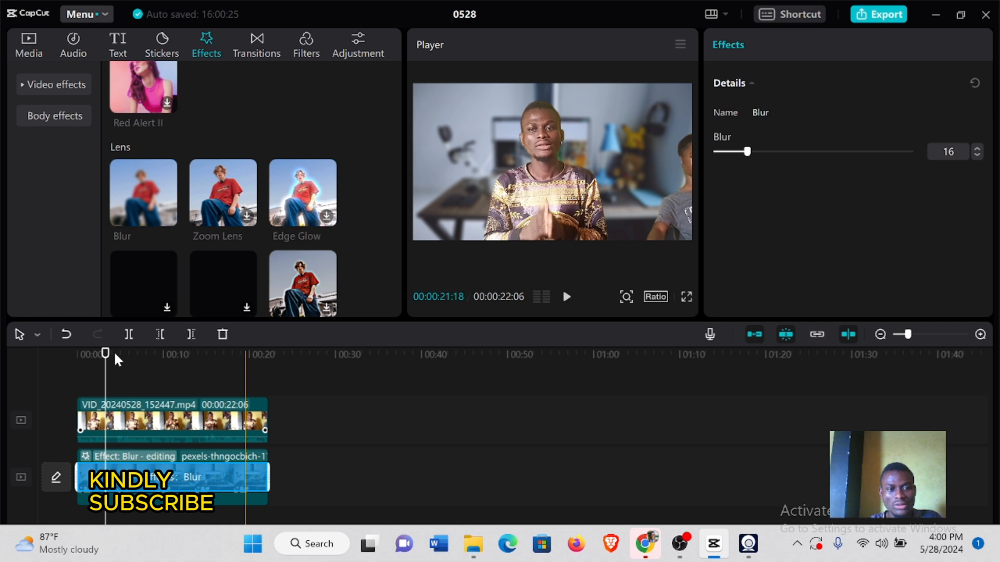
pyautogui.moveTo(114, 351); pyautogui.dragTo(67, 361)
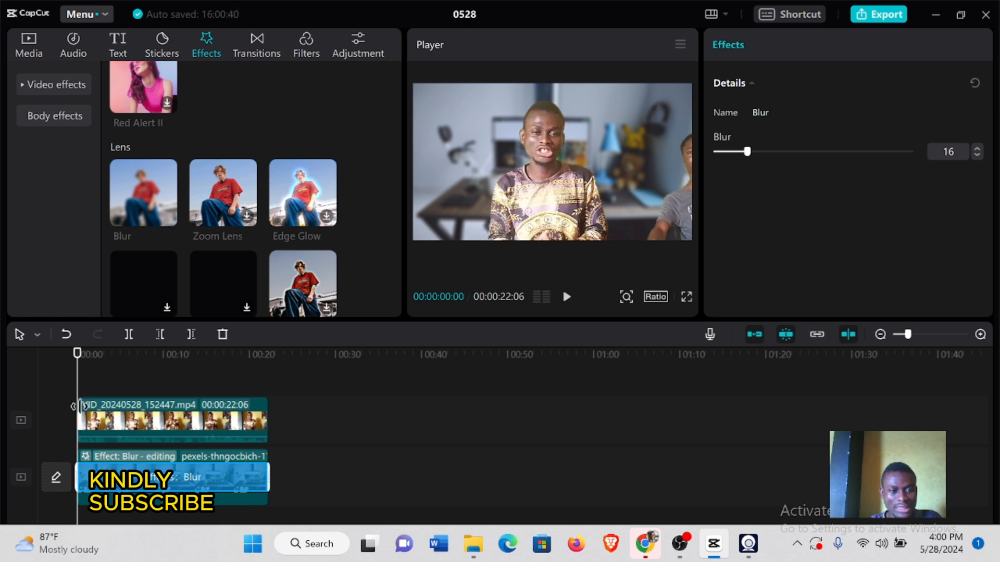
pyautogui.moveTo(80, 406); pyautogui.dragTo(127, 383)
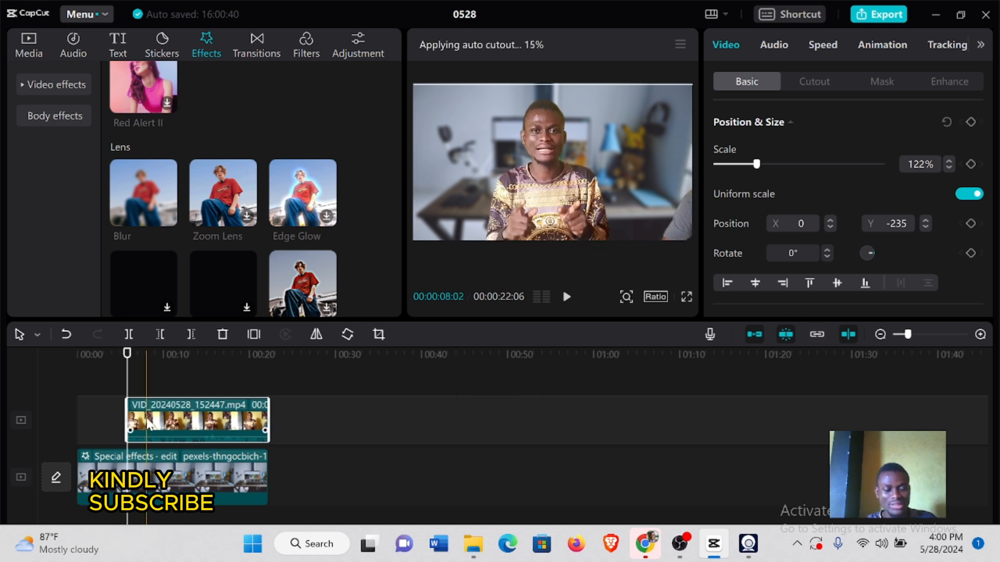
pyautogui.hotkey('ctrl', 'z')
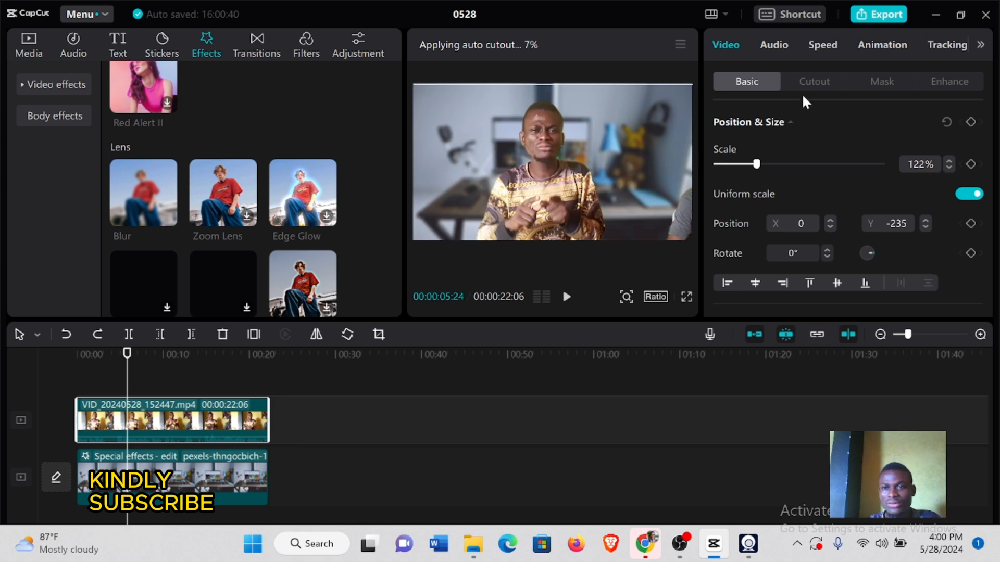
# Apply a Horizontal mask to the talking-head clip, rotated upright at position X 435, Y 9, to hide the second person beside the speaker
pyautogui.click(869, 80)
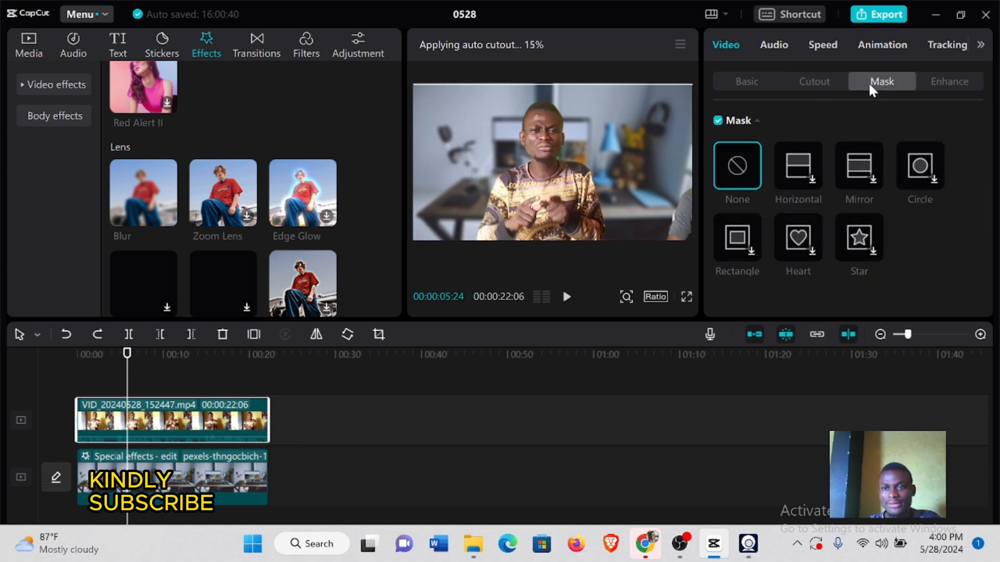
pyautogui.click(863, 165)
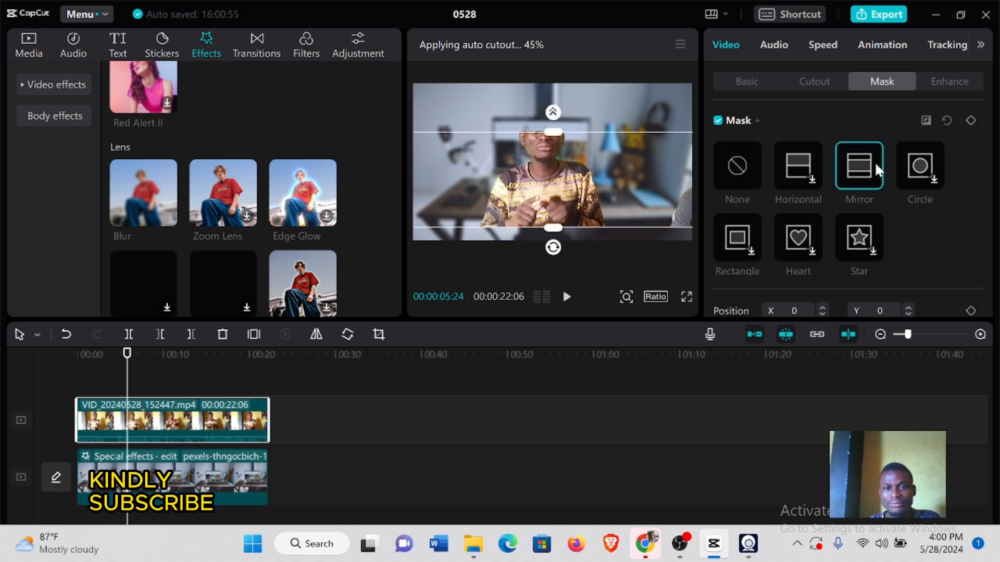
pyautogui.click(808, 158)
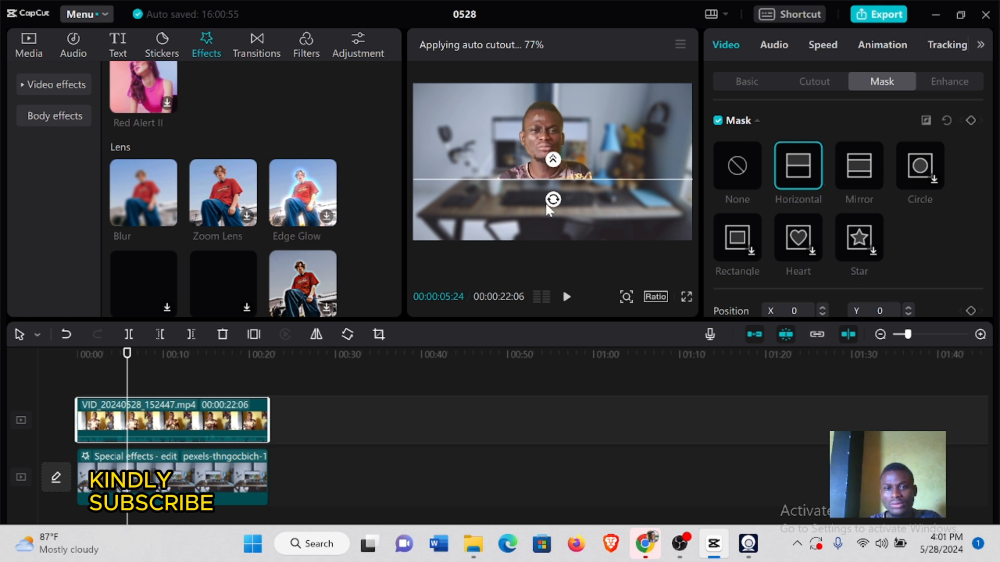
pyautogui.moveTo(558, 202); pyautogui.dragTo(636, 189)
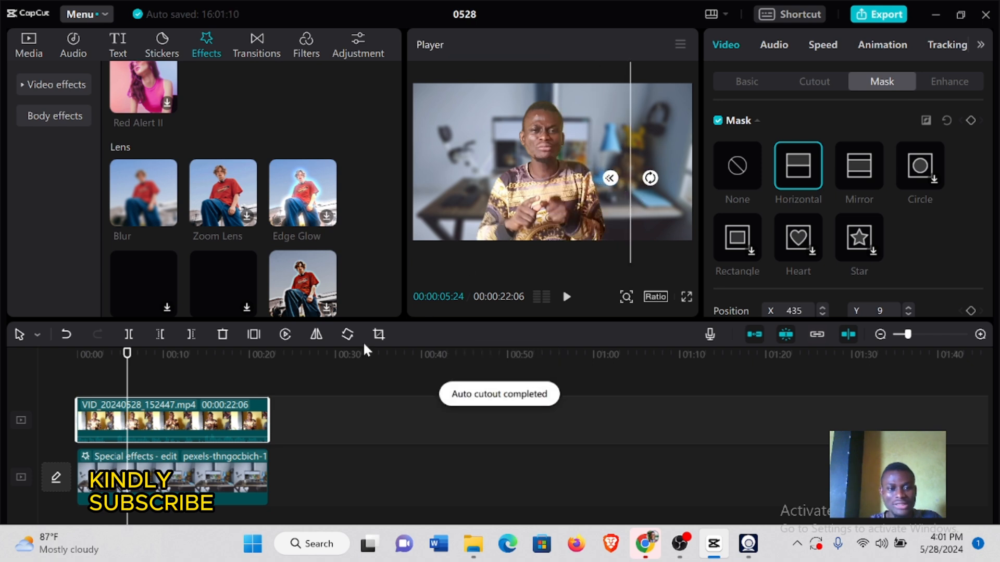
# Check the masked composite at several points on the timeline, and play it back from the start
pyautogui.click(198, 355)
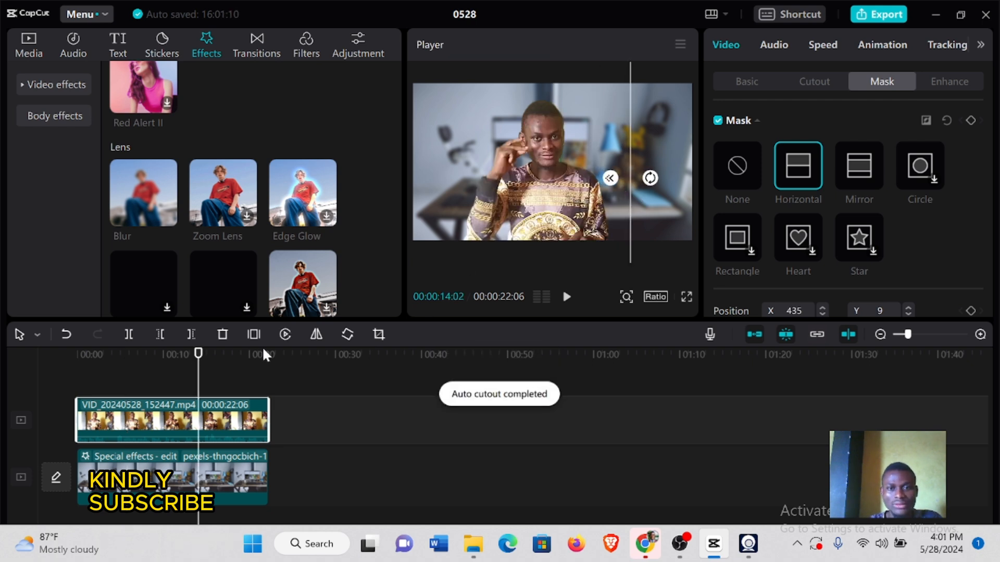
pyautogui.click(294, 392)
pyautogui.click(209, 377)
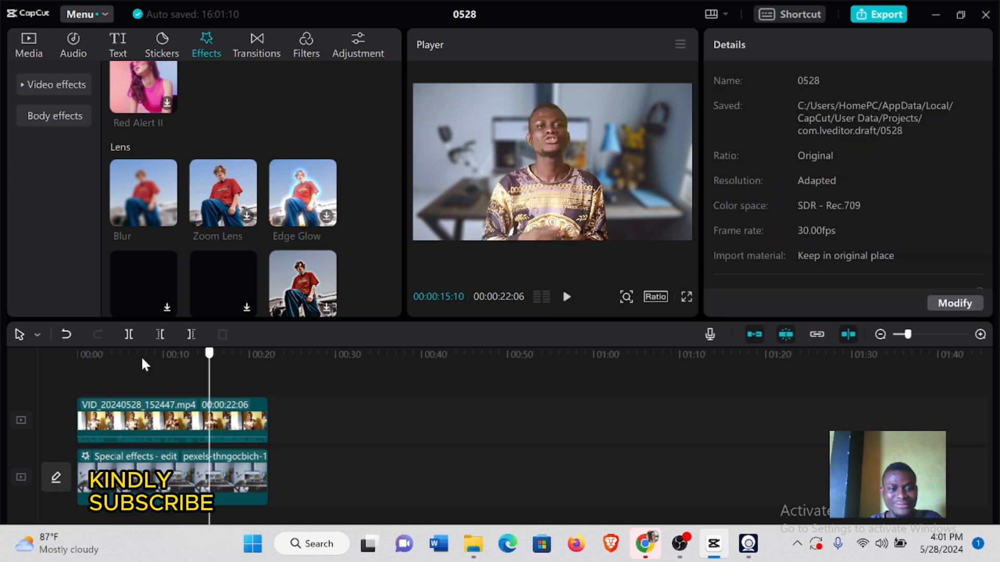
pyautogui.click(142, 355)
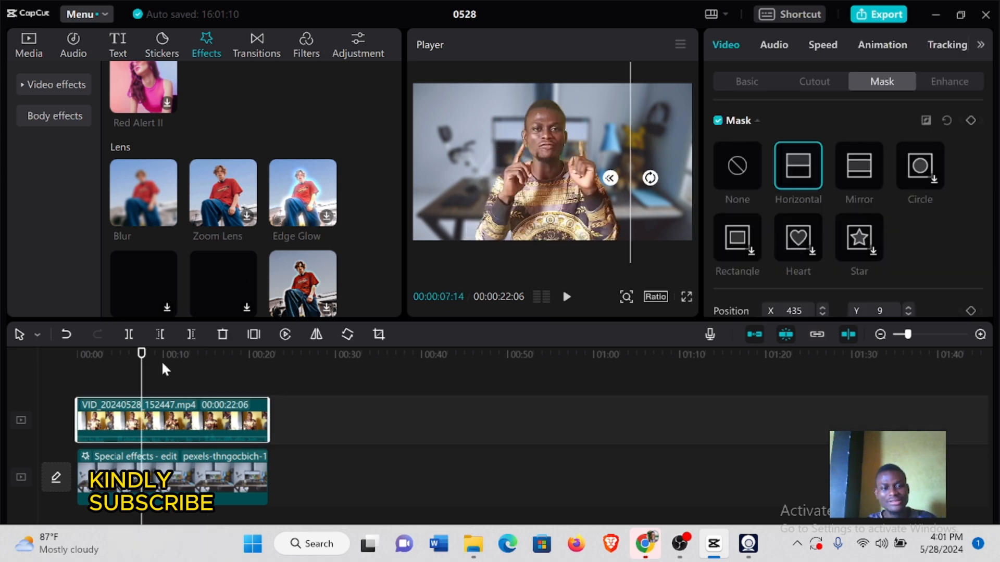
pyautogui.click(65, 347)
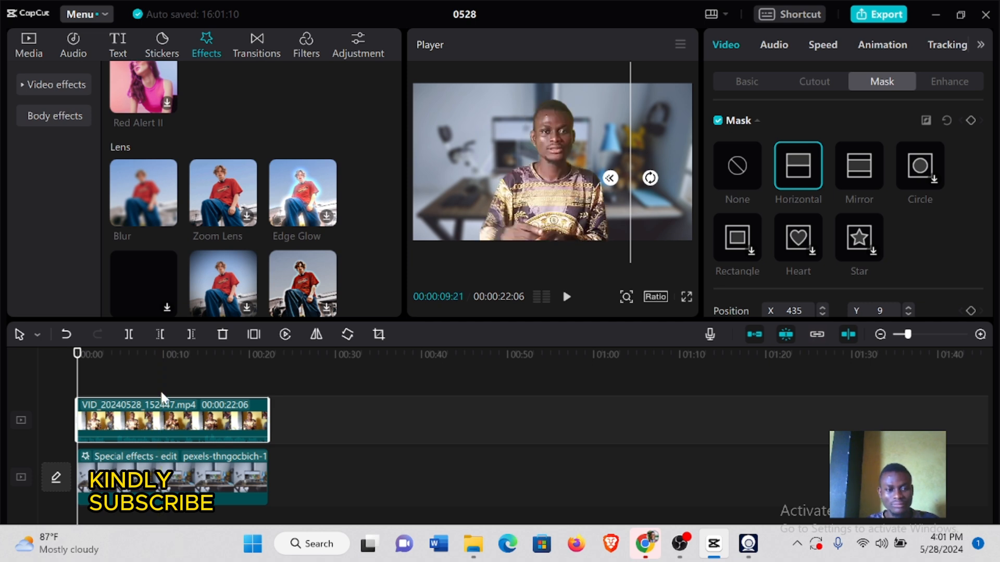
pyautogui.press('space')
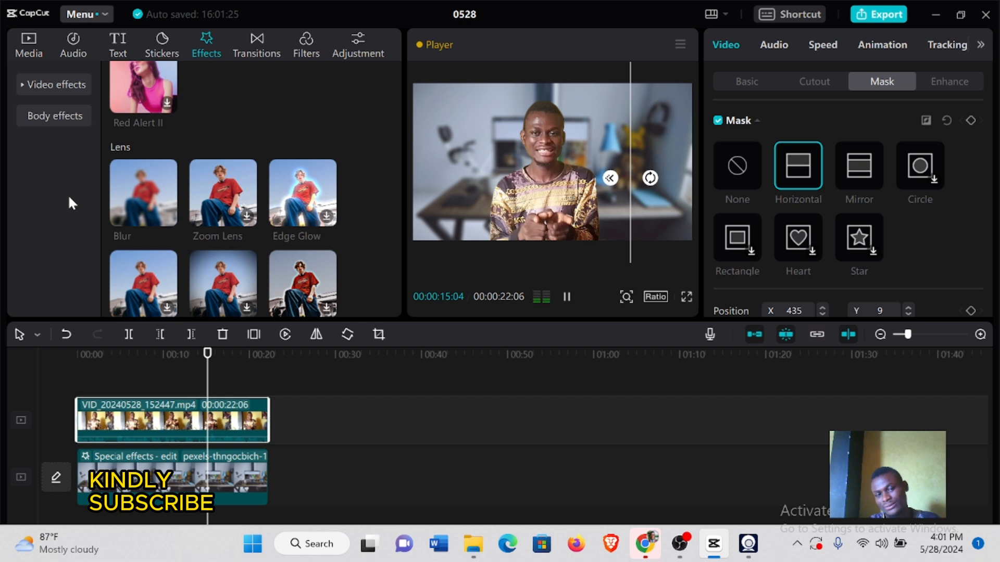
pyautogui.press('space')
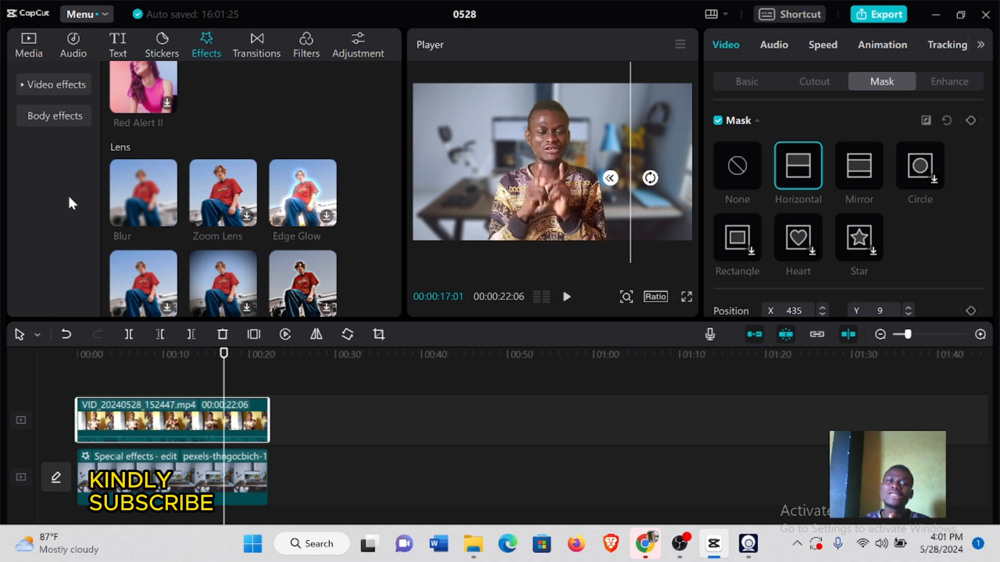